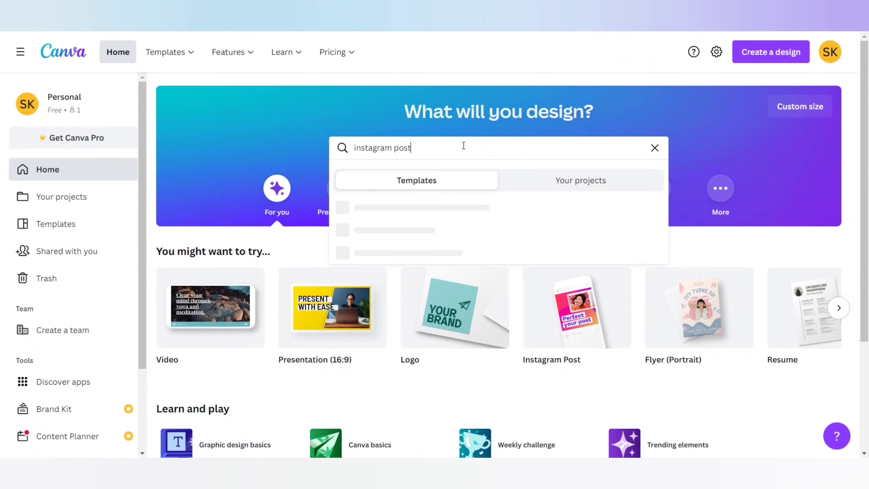
Create a blank Instagram Post design and open the complete collection of frame elements.
key("Return")
left_click(220, 185)
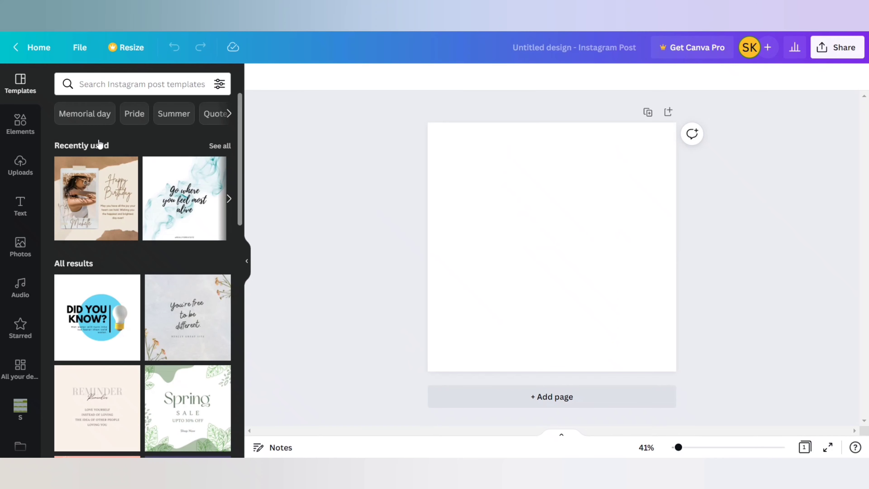
left_click(24, 129)
scroll(156, 271, "down", 10)
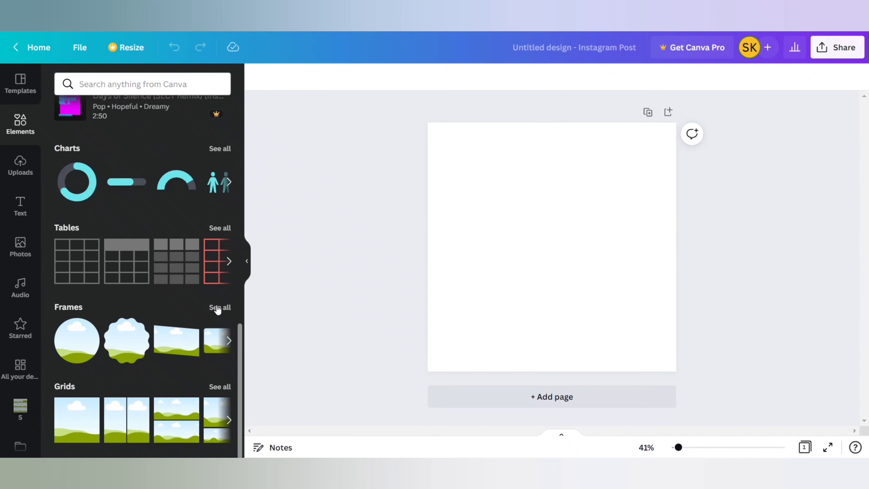
left_click(218, 308)
Search the frames for "triangle".
left_click(133, 107)
type("tr")
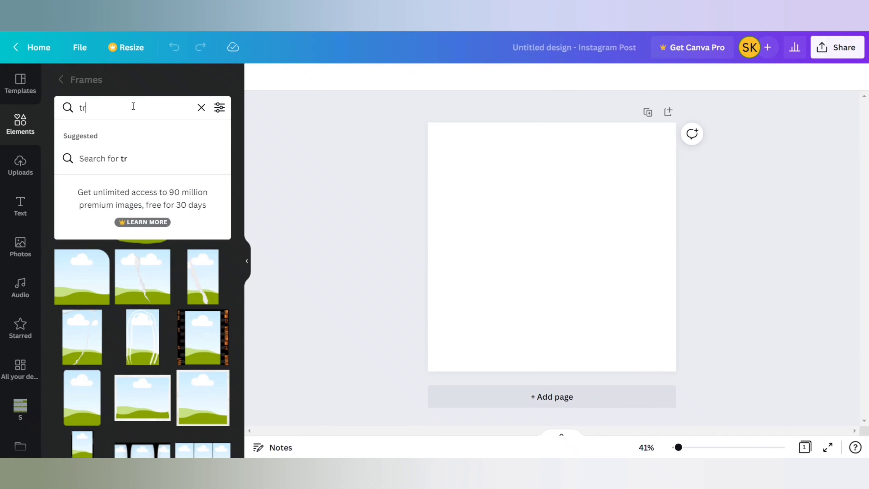
type("iangle")
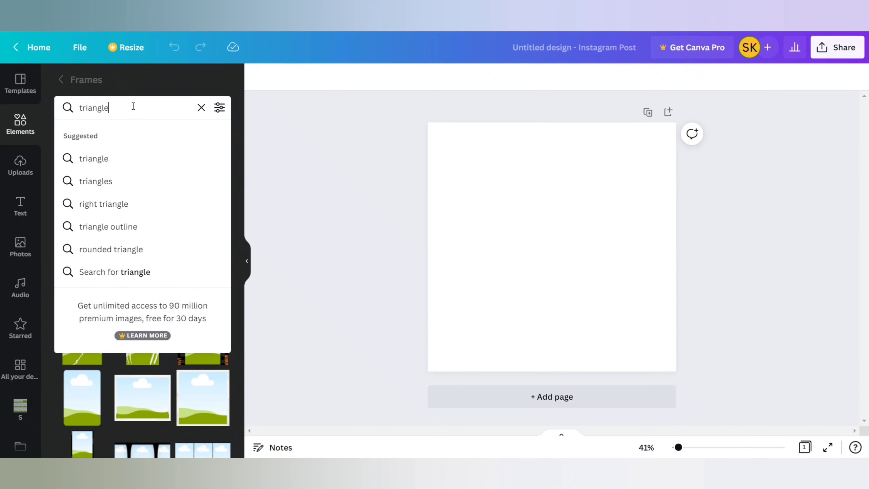
left_click(110, 163)
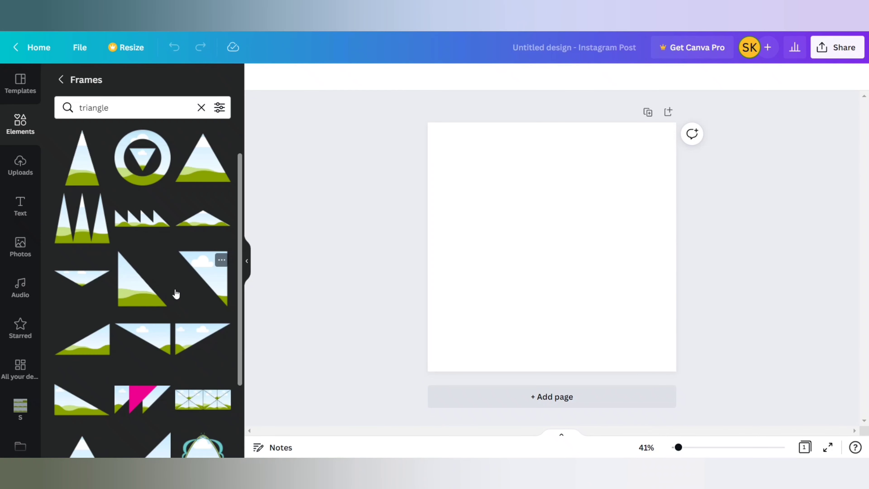
Add four triangle frames to the page: two mirrored wide right triangles, one tall right triangle and one shallow inverted triangle.
scroll(181, 300, "down", 2)
scroll(195, 295, "down", 2)
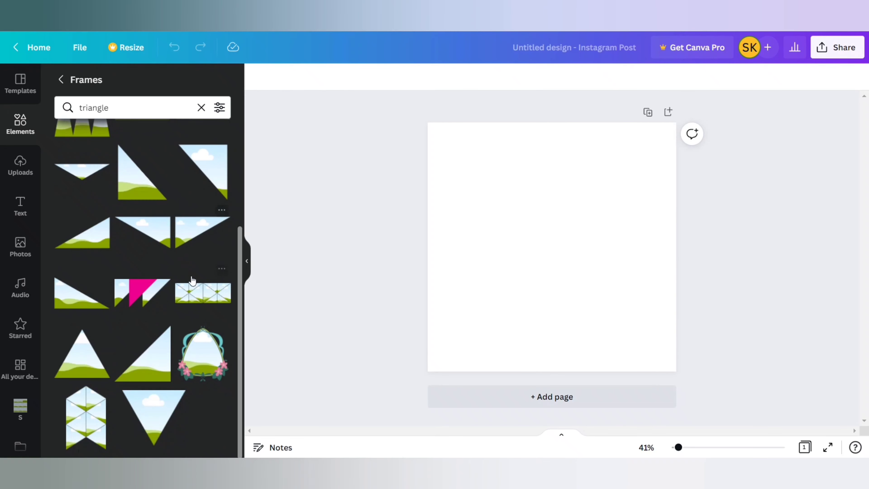
left_click(205, 236)
scroll(134, 242, "up", 2)
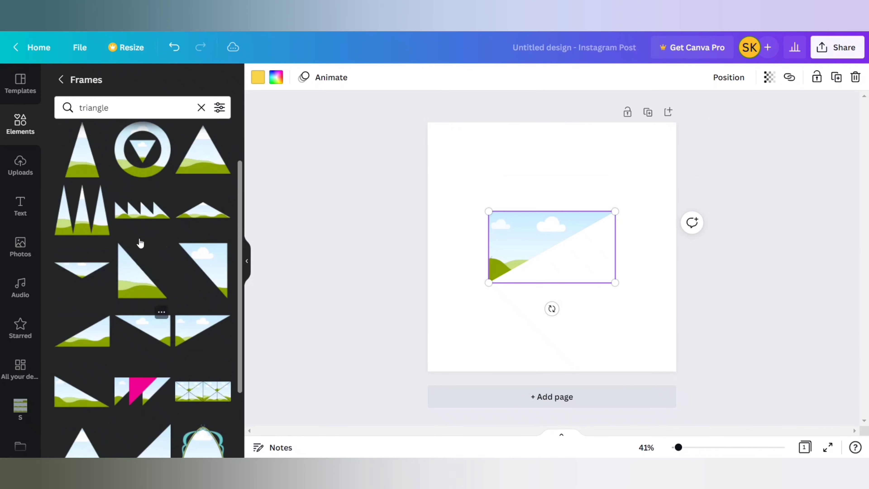
left_click(134, 291)
scroll(134, 291, "up", 1)
scroll(162, 287, "down", 2)
left_click(162, 286)
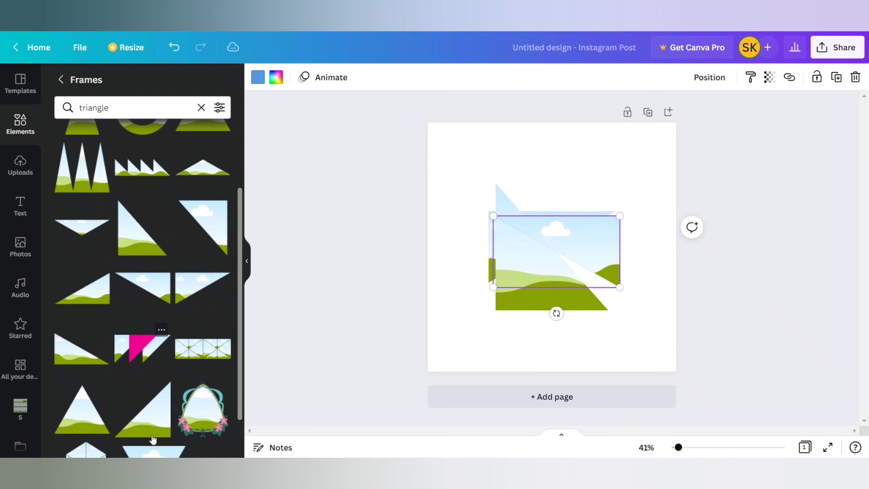
scroll(162, 329, "up", 3)
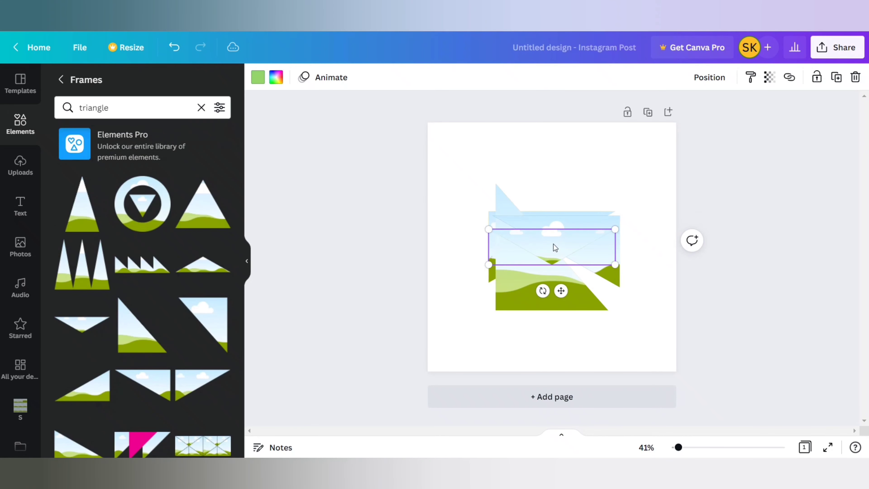
Spread the four stacked triangle frames apart across the page so that each one can be handled separately.
left_click_drag(555, 247, 544, 354)
left_click(557, 237)
left_click_drag(556, 237, 678, 325)
left_click_drag(526, 289, 424, 306)
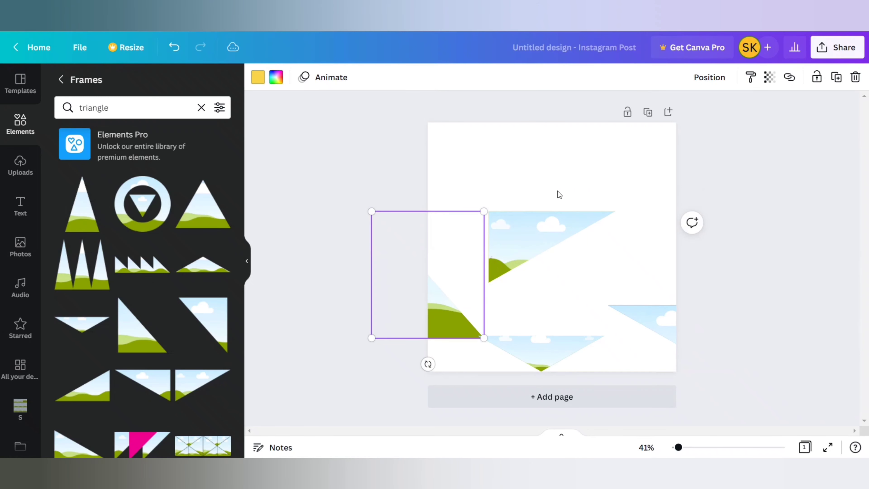
left_click_drag(523, 247, 532, 206)
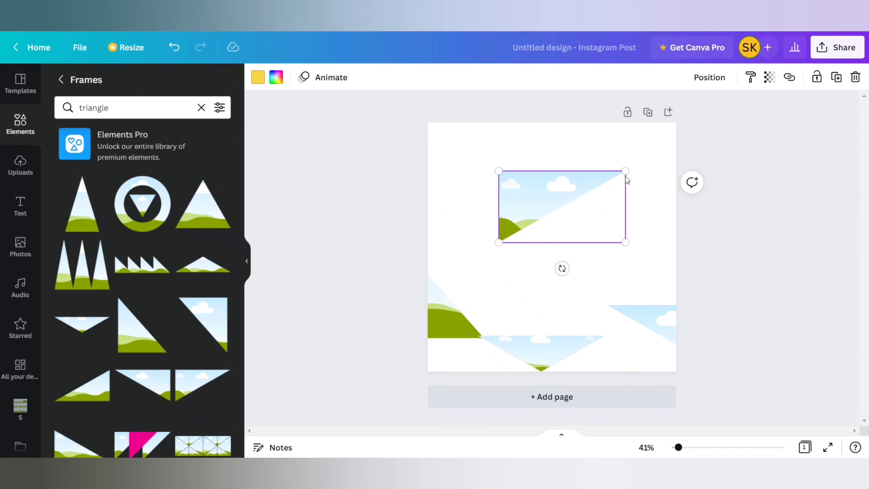
Shrink the upper wide triangle frame, tilt it slightly counterclockwise and place it just above the page centre.
left_click_drag(627, 180, 579, 198)
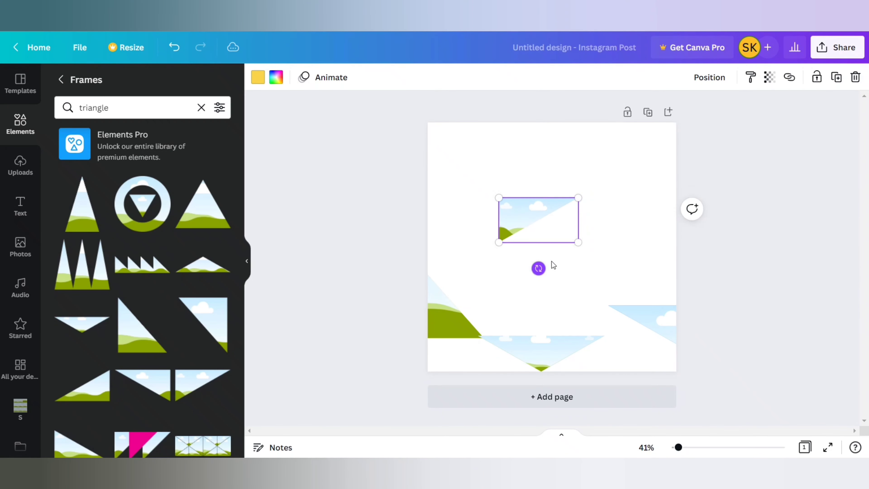
mouse_move(538, 267)
left_mouse_down()
mouse_move(578, 246)
mouse_move(551, 264)
left_mouse_up()
left_click(533, 271)
left_click(537, 238)
left_click_drag(551, 234, 573, 221)
Scale the tall right-triangle frame to about half its size and place it left of the page centre.
left_click(468, 321)
left_click_drag(475, 301, 581, 279)
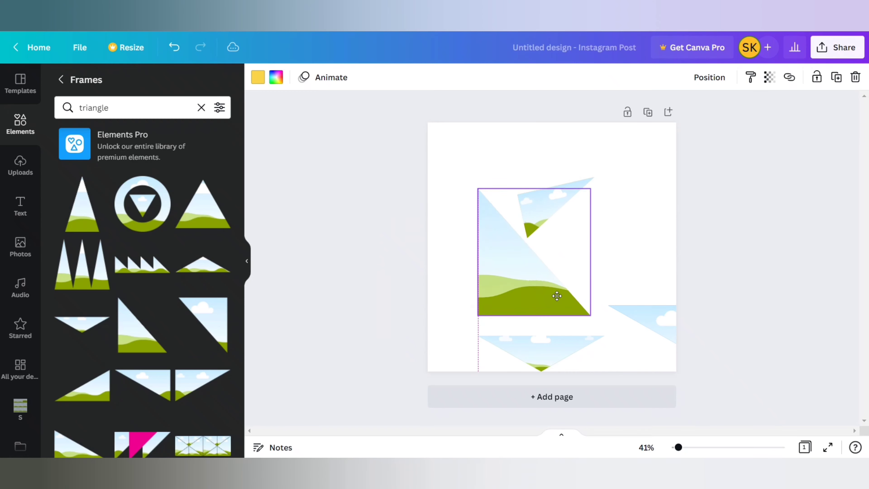
left_click(246, 261)
left_click_drag(488, 315, 403, 277)
left_click_drag(404, 247, 405, 273)
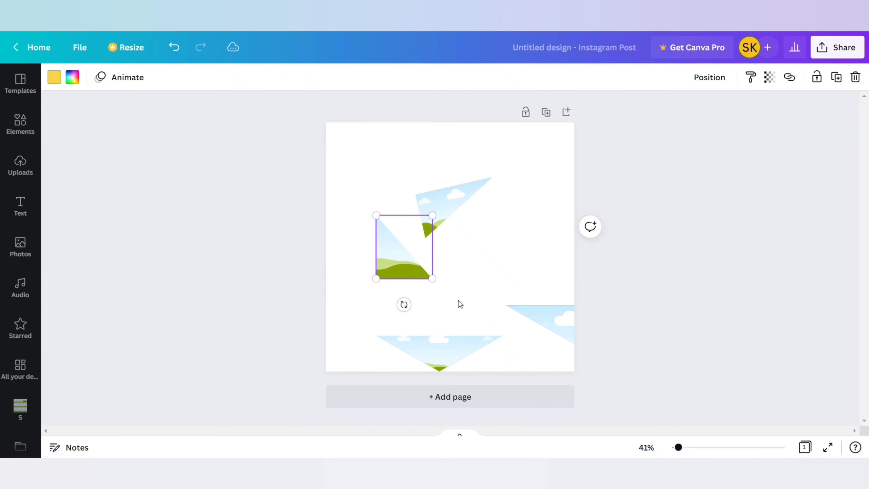
Set the other wide right-triangle frame diagonally in the page centre and fit the shallow triangle, shrunk and tilted, beneath its lower edge.
left_click_drag(562, 325, 521, 272)
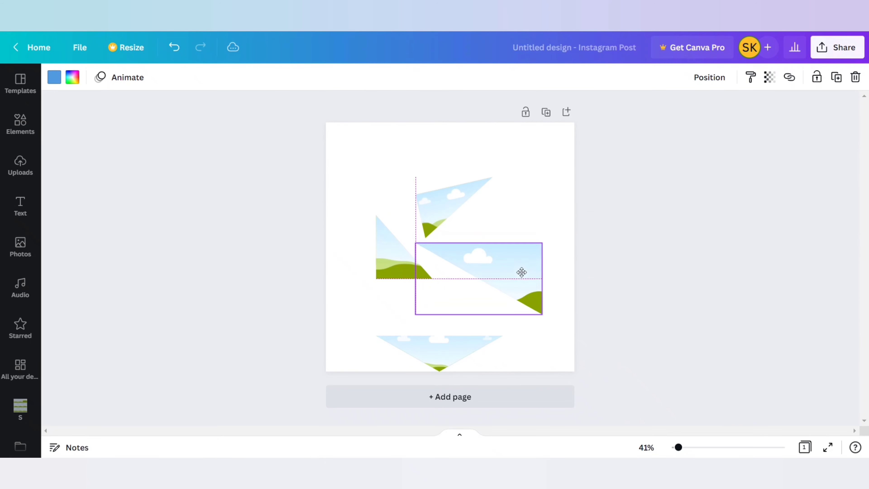
left_click_drag(478, 340, 462, 298)
left_click_drag(458, 371, 497, 347)
left_click_drag(486, 316, 488, 305)
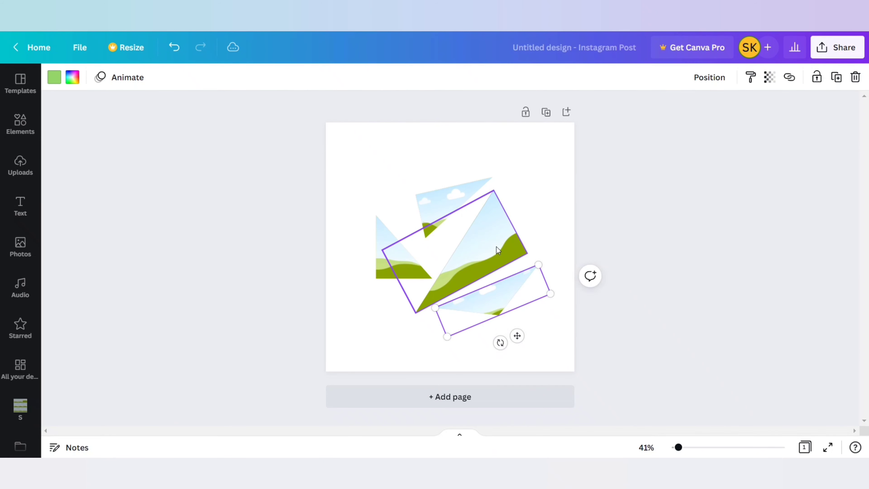
Shrink the large central triangle slightly and nudge the shallow triangle in closer below it.
left_click(499, 250)
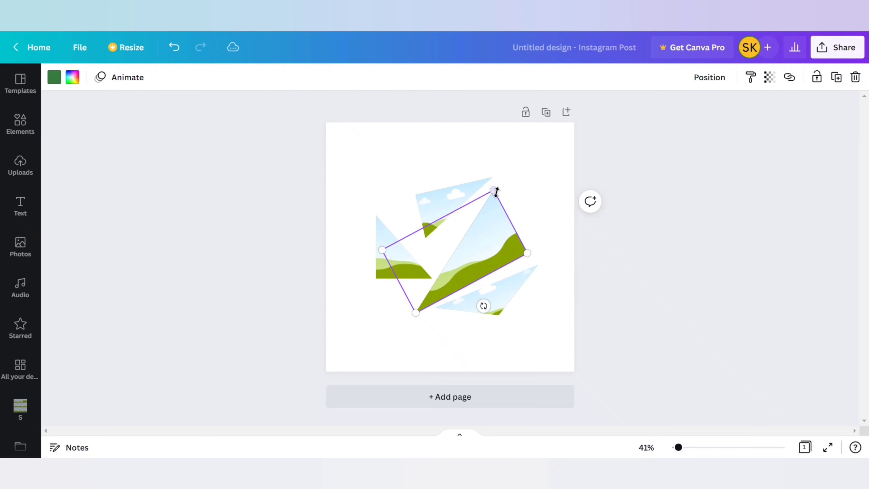
left_click_drag(495, 191, 488, 198)
left_click(495, 306)
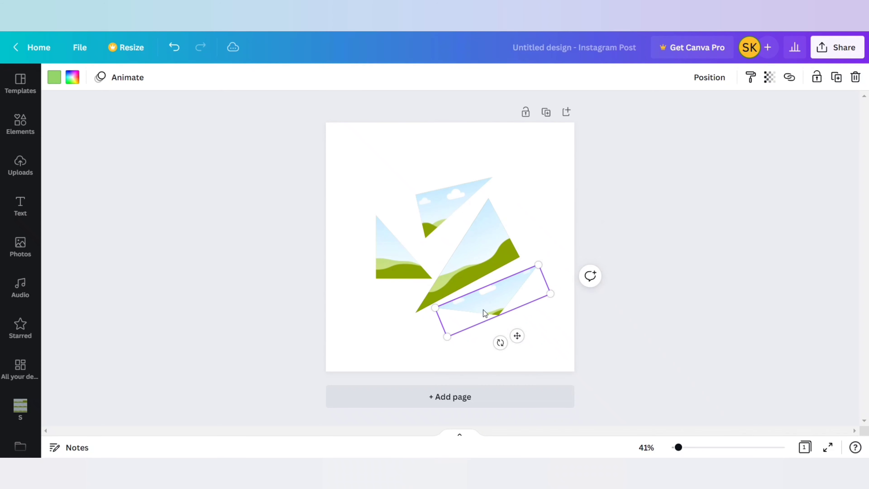
key("Left")
key("Left")
key("Left")
key("Left")
key("Left")
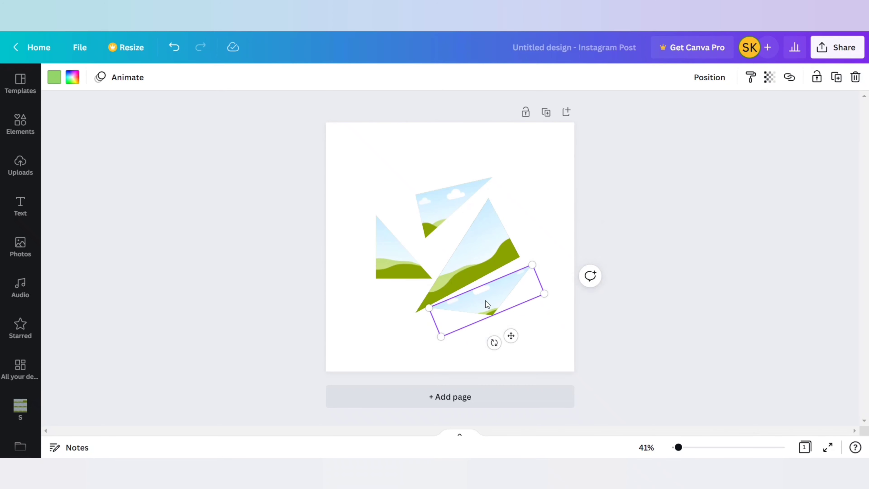
left_click_drag(485, 303, 488, 303)
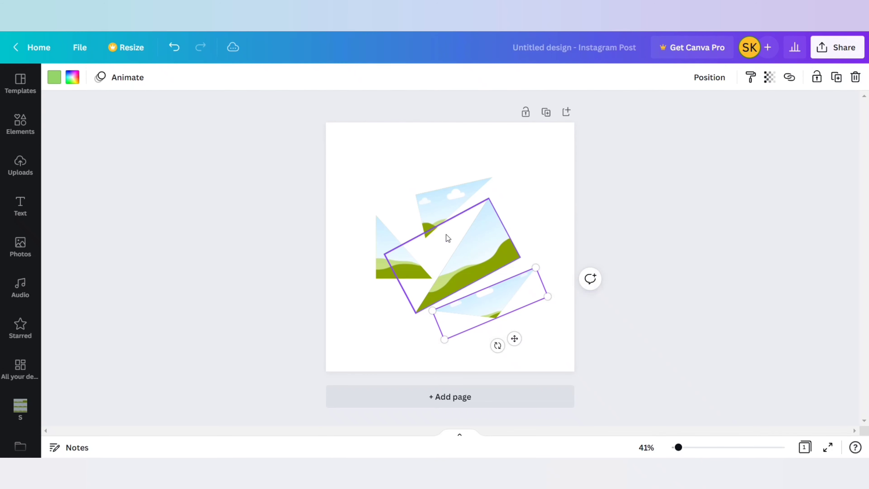
Rotate, enlarge and reposition the upper triangle frame so its long edge runs parallel to the central triangle with a narrow gap.
left_click_drag(459, 193, 447, 206)
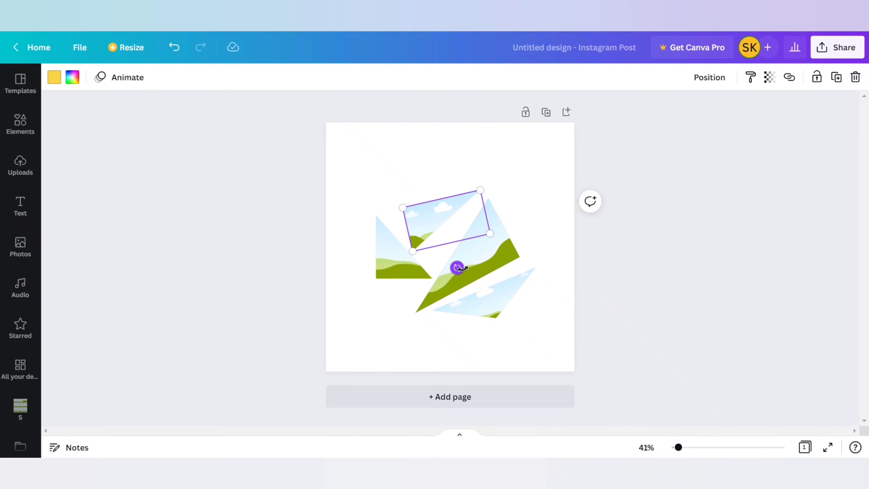
left_click_drag(459, 267, 476, 262)
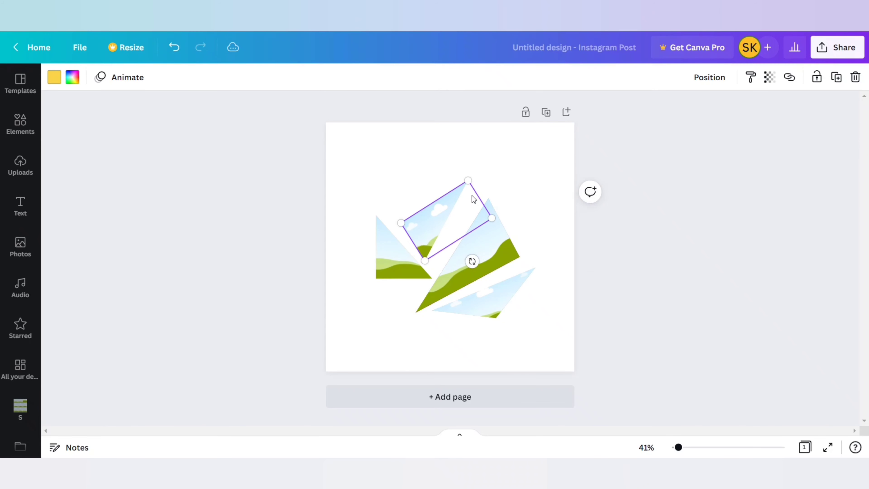
left_click_drag(468, 181, 481, 165)
mouse_move(441, 215)
left_mouse_down()
mouse_move(452, 231)
mouse_move(444, 218)
left_mouse_up()
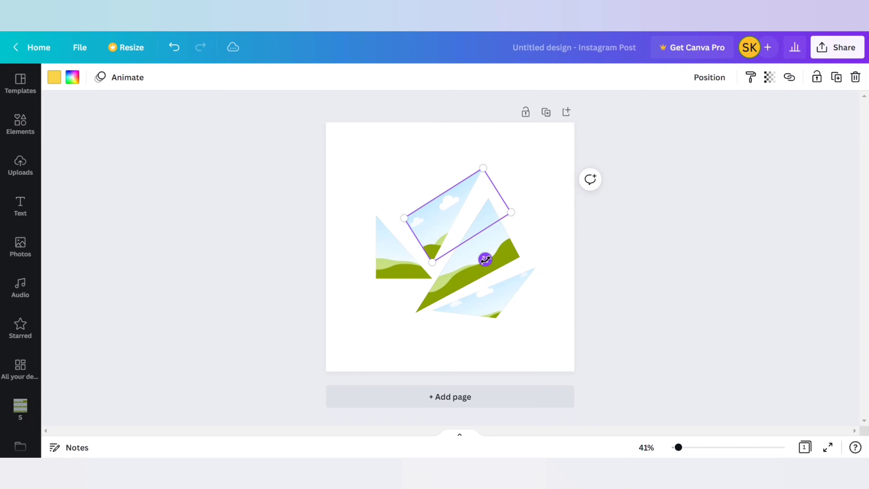
mouse_move(485, 259)
left_mouse_down()
mouse_move(478, 262)
mouse_move(484, 254)
left_mouse_up()
left_click_drag(441, 213, 444, 208)
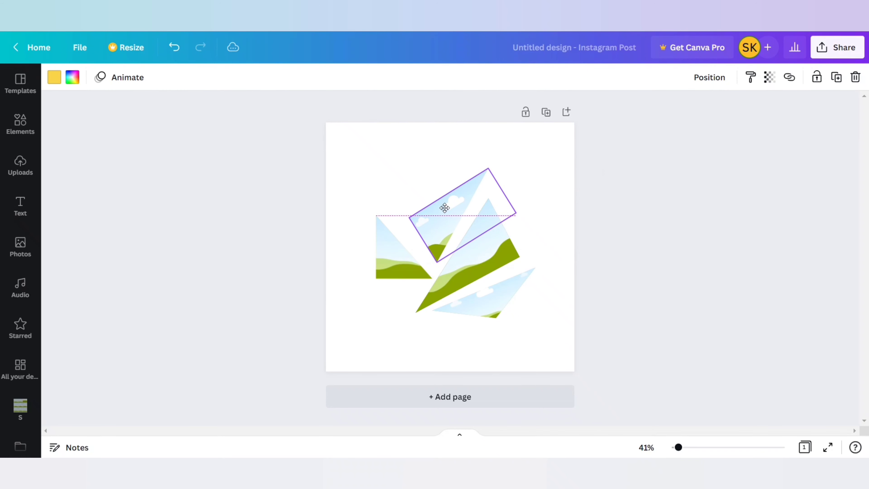
left_click_drag(488, 259, 481, 255)
Replace the small right-triangle frame at the left of the composition with a new wide right-triangle frame.
left_click(383, 264)
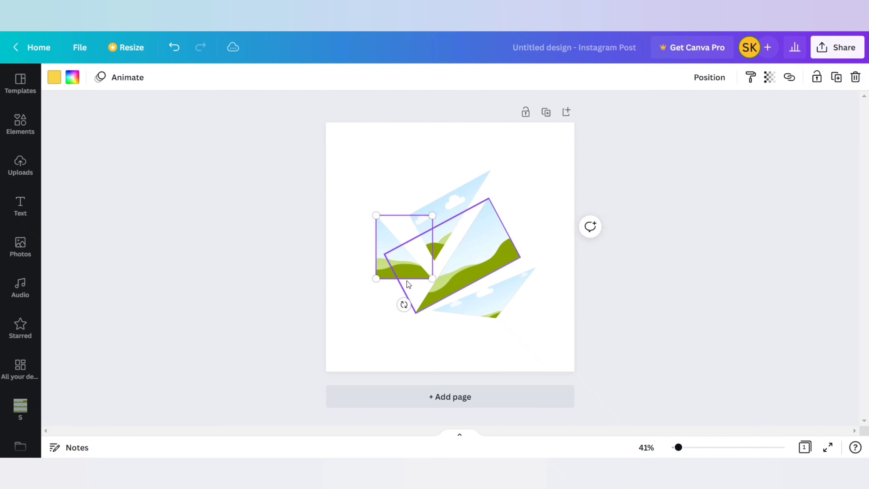
left_click(27, 134)
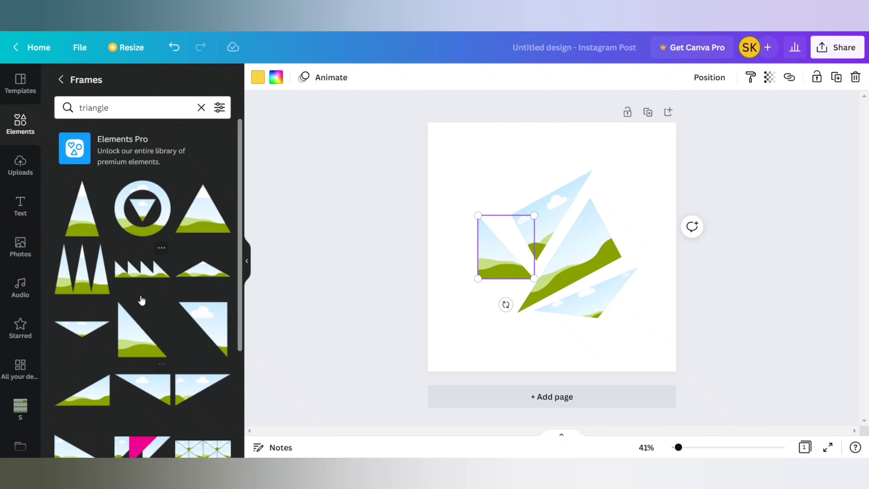
scroll(138, 299, "down", 5)
left_click_drag(479, 265, 163, 227)
scroll(163, 227, "up", 5)
left_click_drag(194, 382, 492, 331)
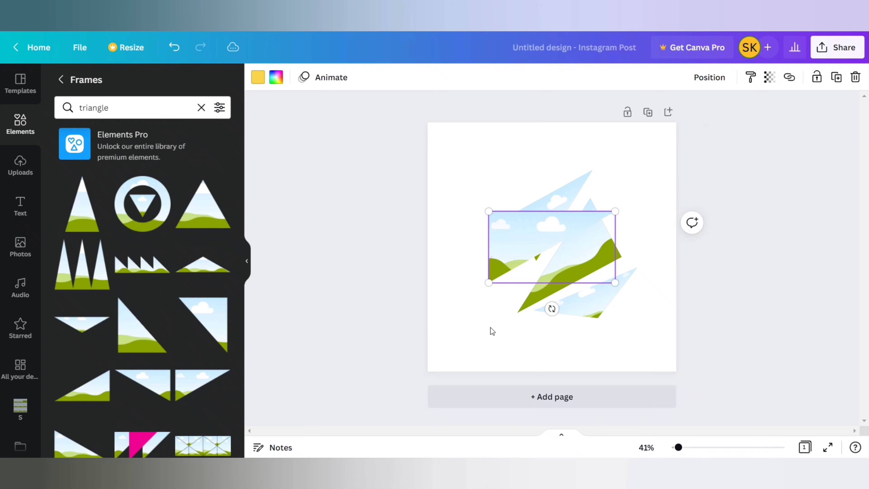
Rotate the new triangle frame nearly upright, scale it down and fit it along the left side of the composition.
left_click_drag(551, 309, 611, 243)
left_click_drag(543, 276, 490, 254)
left_click_drag(524, 162, 504, 204)
left_click_drag(479, 275, 496, 276)
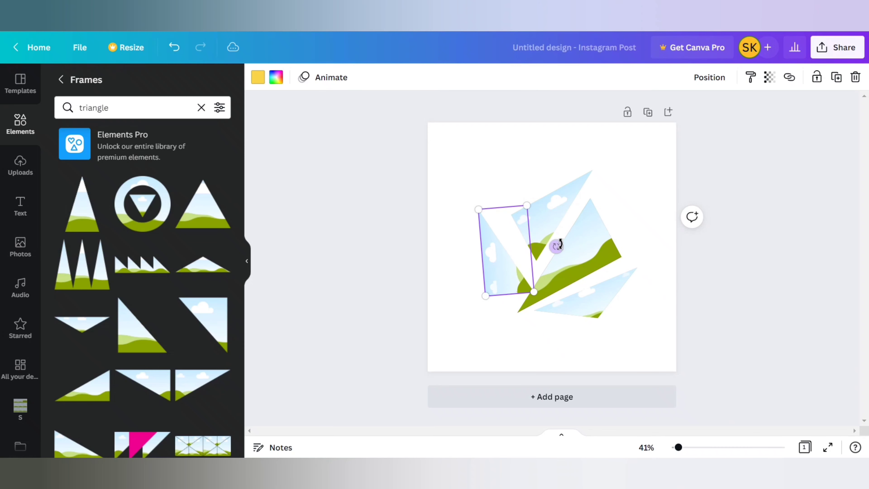
left_click_drag(557, 245, 555, 259)
left_click_drag(489, 202, 484, 196)
left_click_drag(502, 267, 501, 259)
left_click_drag(490, 187, 490, 192)
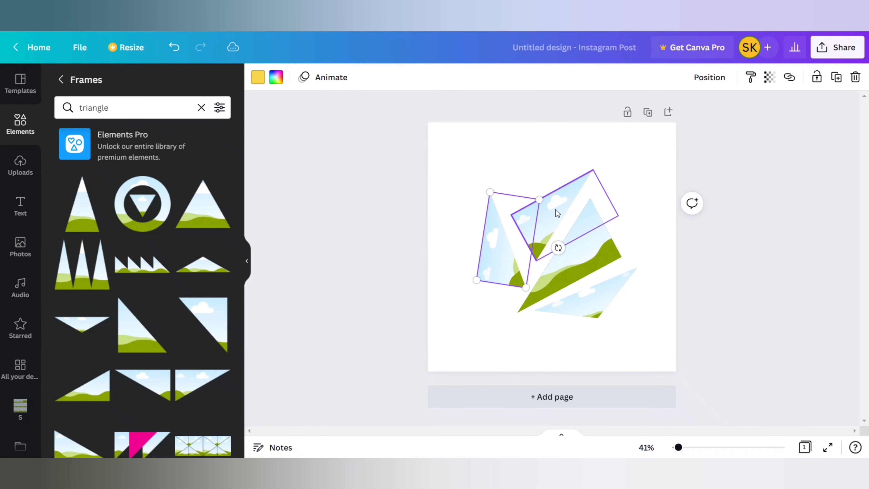
Enlarge the upper and central triangle frames and realign them, keeping a narrow diagonal gap between them.
left_click(551, 212)
left_click_drag(593, 169, 595, 161)
left_click_drag(542, 205, 605, 175)
left_click(585, 255)
left_click_drag(595, 239, 592, 235)
left_click(544, 202)
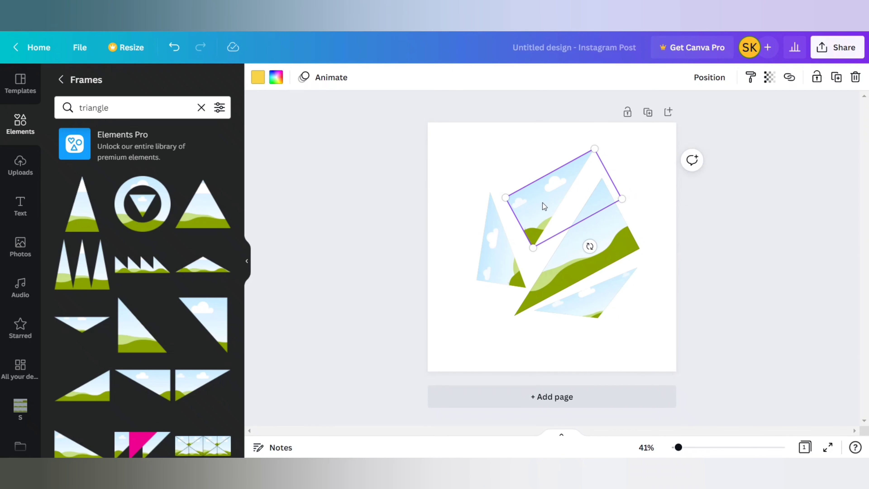
left_click_drag(595, 146, 601, 132)
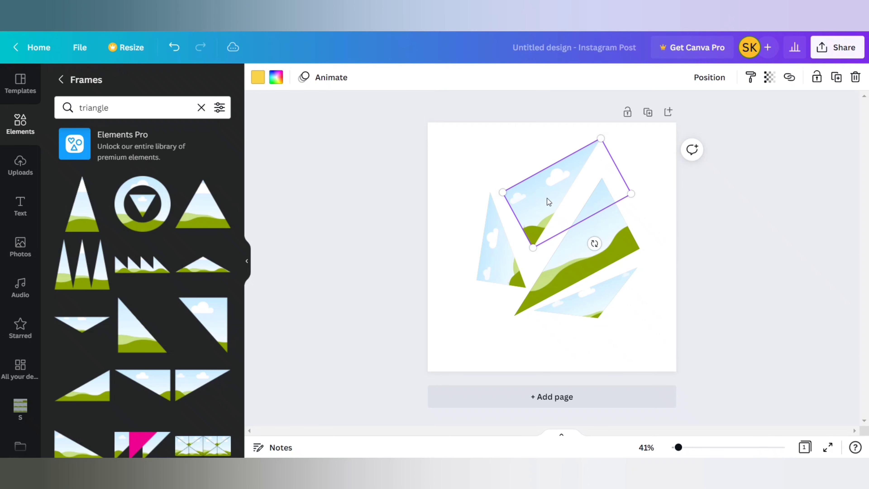
left_click_drag(549, 200, 545, 199)
Enlarge the left triangle frame to about 406 × 228 and fine-tune its rotation beside the upper triangle.
left_click(508, 218)
left_click_drag(489, 189, 487, 187)
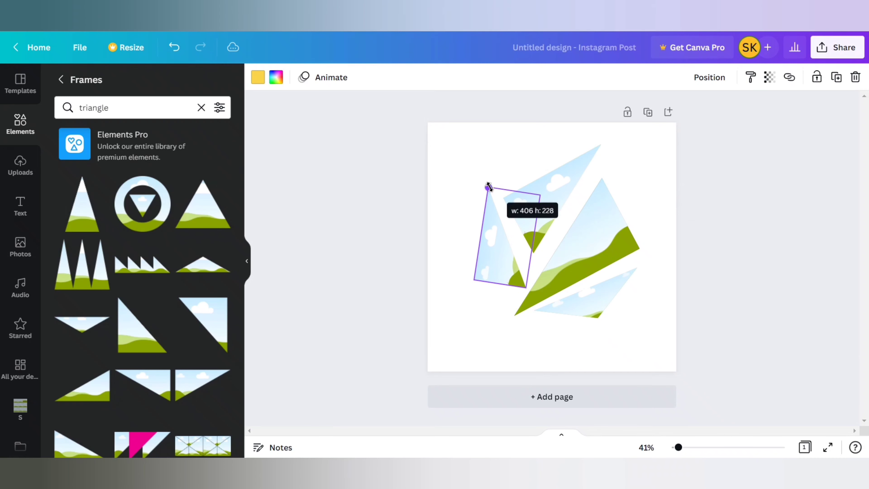
left_click_drag(558, 248, 561, 248)
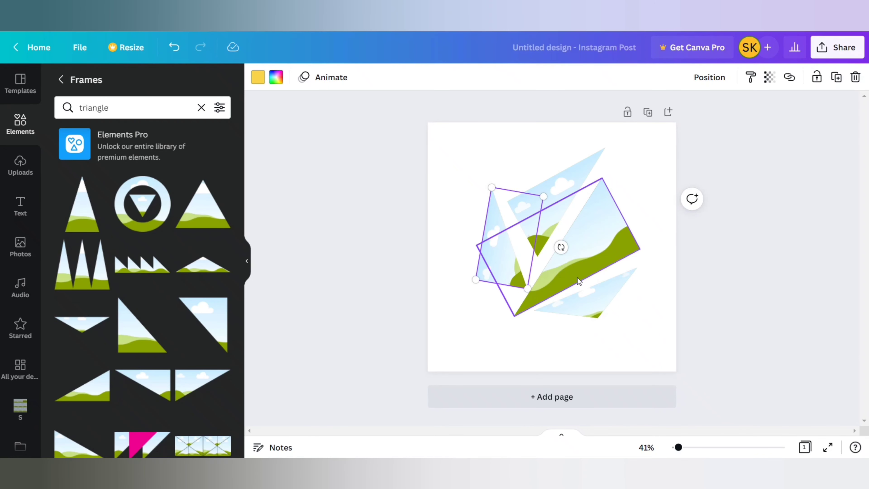
Enlarge the shallow bottom triangle frame and align it along the central triangle's lower edge.
left_click(606, 318)
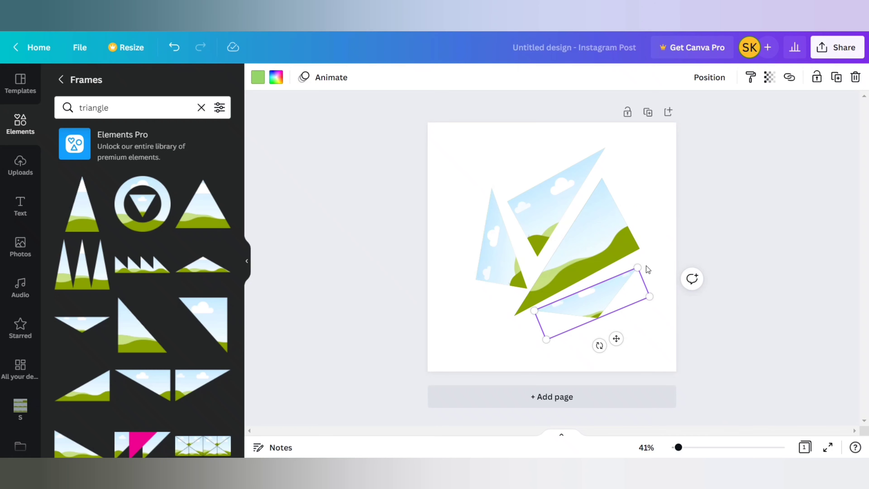
left_click_drag(638, 267, 656, 248)
left_click_drag(615, 334, 619, 337)
left_click_drag(597, 309, 603, 314)
left_click(793, 209)
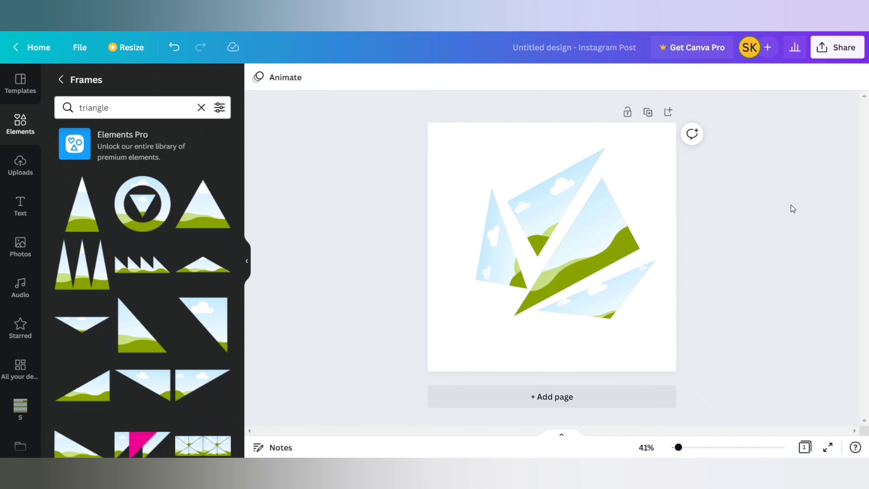
Add the recently used black-and-white close-up face photo, scale it down and make three duplicates of it.
left_click(62, 79)
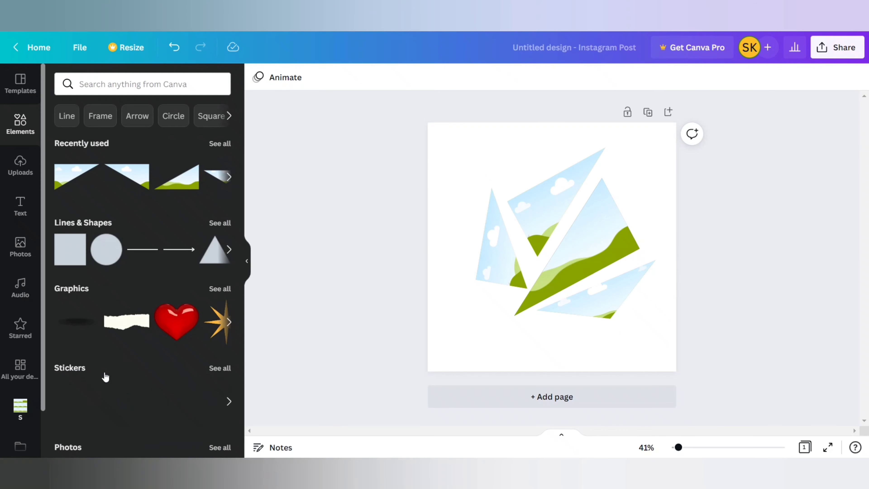
left_click(20, 246)
left_click(74, 216)
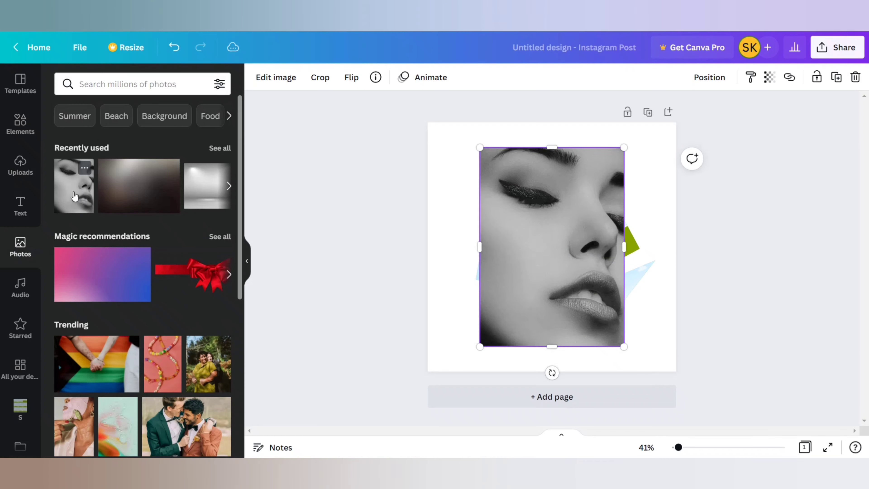
left_click_drag(622, 145, 586, 188)
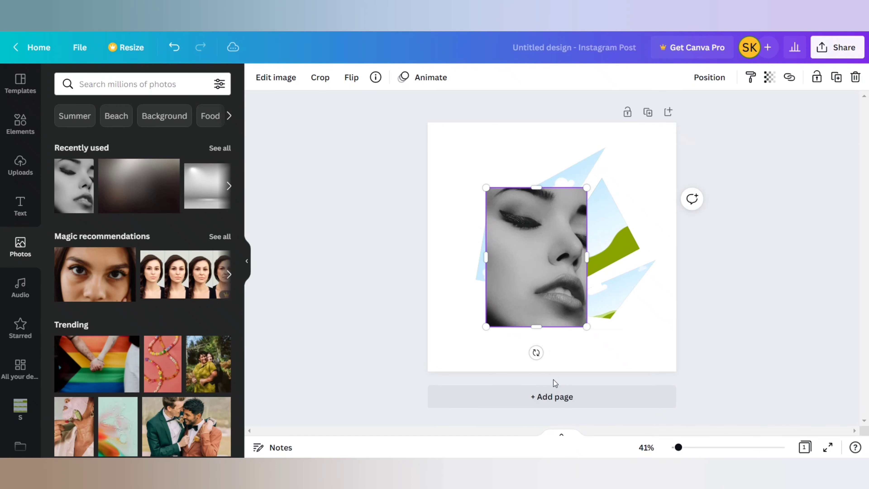
key("ctrl+d")
key("ctrl+d")
key("ctrl+d")
Fill each of the four triangle frames with one copy of the face photo.
left_click_drag(548, 293, 602, 302)
left_click_drag(545, 275, 602, 255)
left_click_drag(546, 273, 478, 277)
double_click(545, 205)
left_click_drag(545, 206, 607, 275)
left_click(661, 203)
Reposition the face photo inside the central triangle frame, shifting it upward to show the nose.
double_click(591, 252)
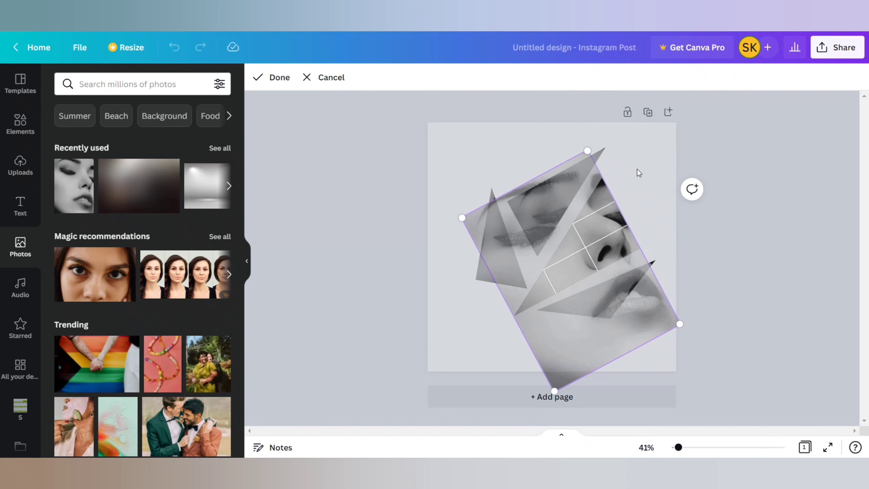
left_click(640, 182)
double_click(599, 237)
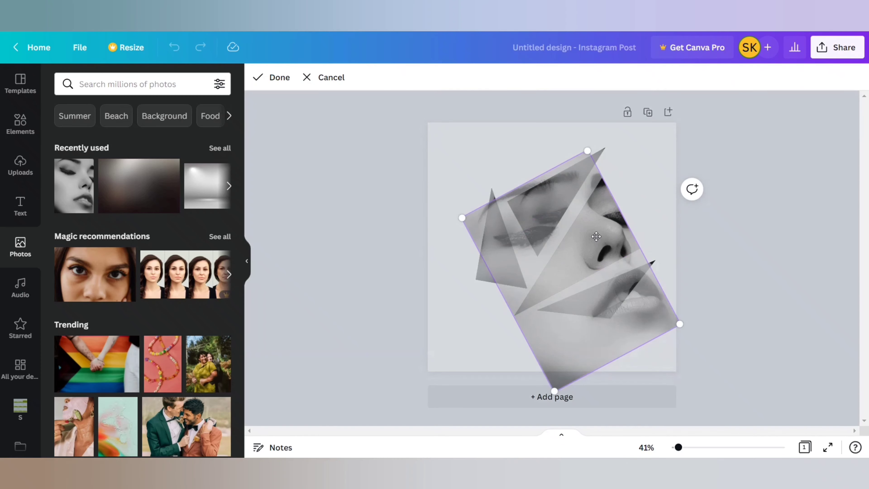
left_click_drag(599, 238, 592, 216)
left_click(656, 167)
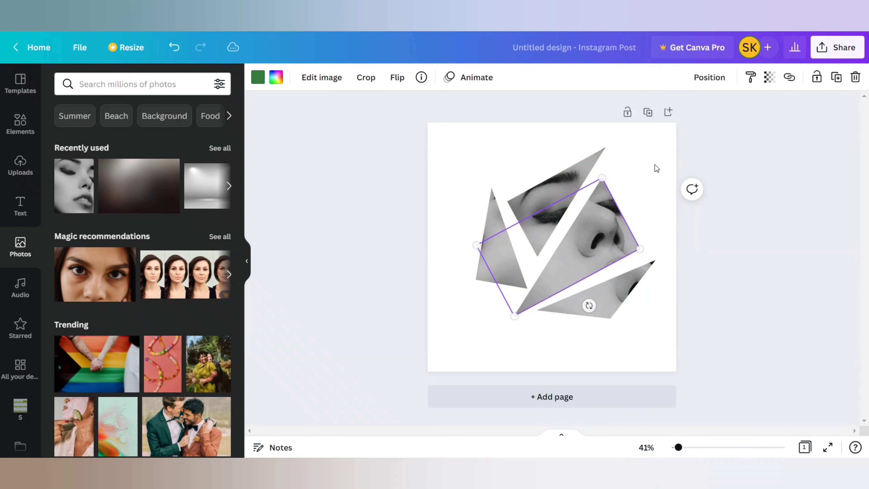
Reposition the face photo inside the bottom triangle frame so the lips fall within it.
double_click(616, 295)
left_click_drag(636, 341, 612, 287)
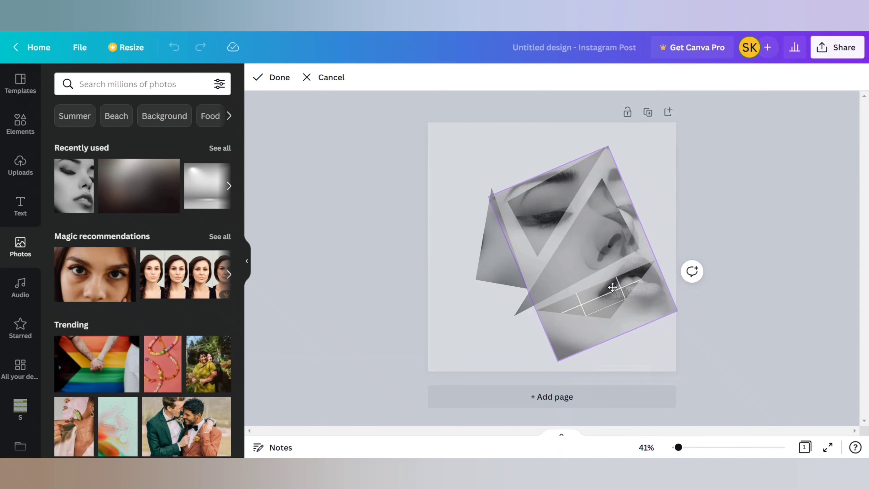
left_click(473, 300)
left_click(484, 260)
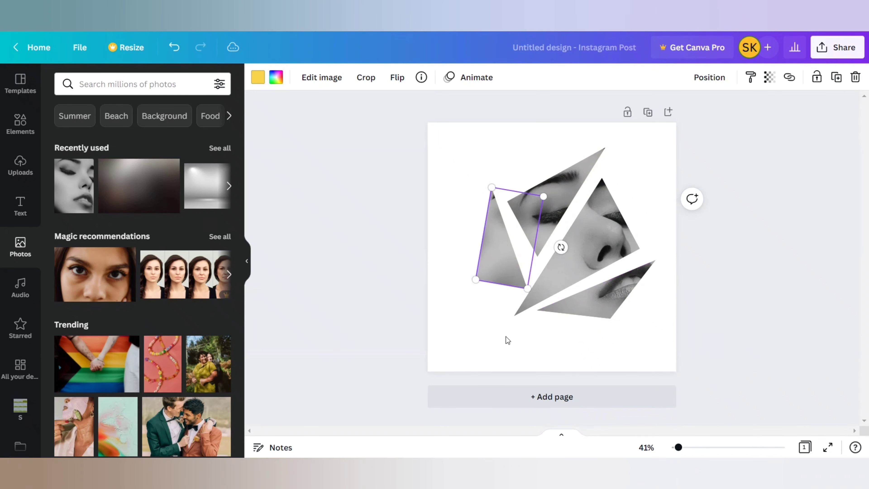
Fine-tune the photo crop in the central triangle frame so the nose lines up with the neighbouring pieces.
double_click(604, 232)
left_click_drag(605, 235, 505, 286)
left_click(473, 319)
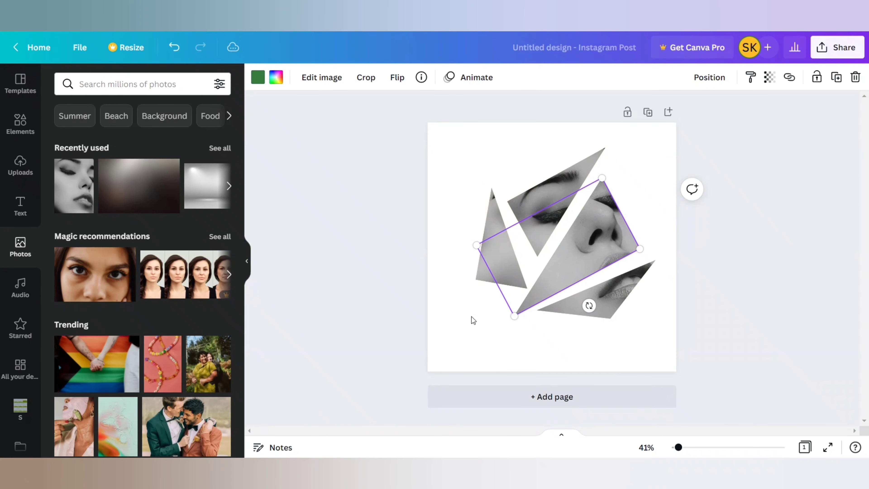
left_click(458, 333)
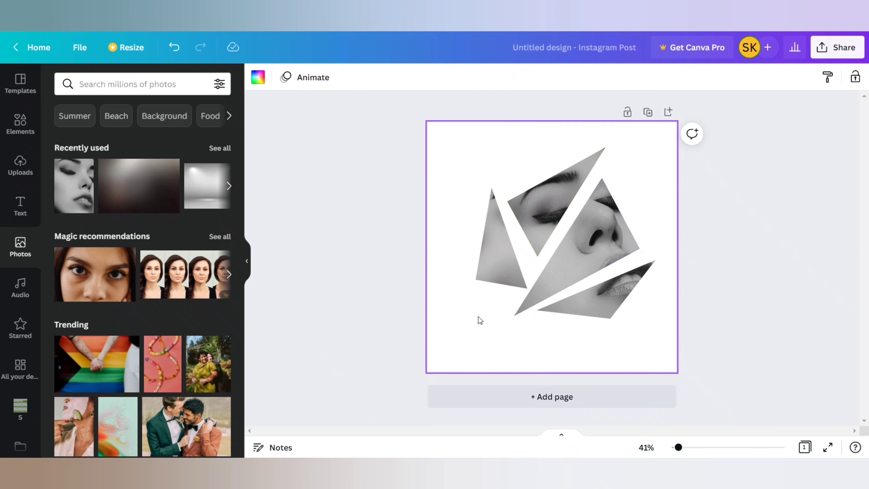
Group the four photo-filled triangle frames and move the group slightly left on the page.
left_click(502, 242)
left_click(573, 196, "shift")
left_click(628, 266, "shift")
left_click(602, 301, "shift")
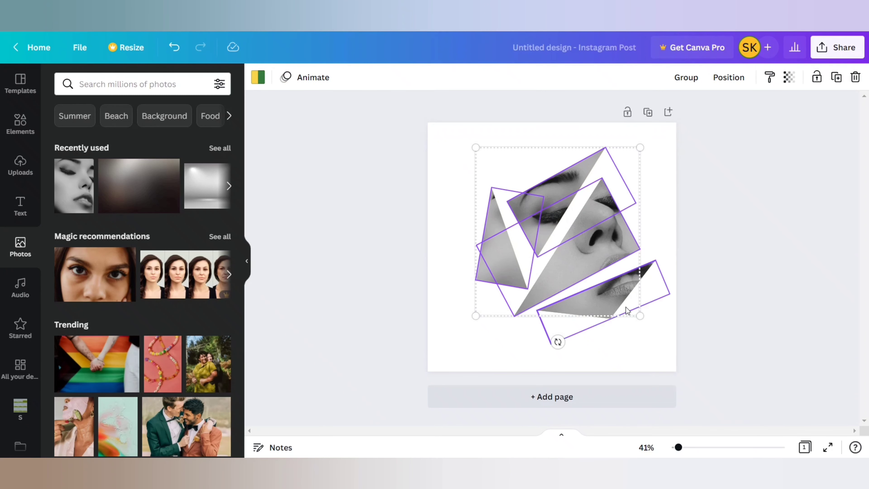
left_click(686, 77)
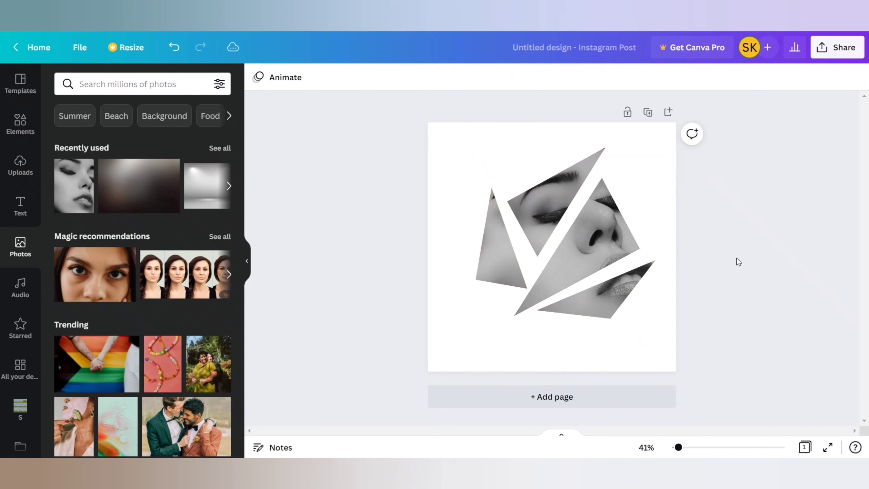
left_click(569, 248)
left_click_drag(569, 249, 547, 250)
left_click(322, 186)
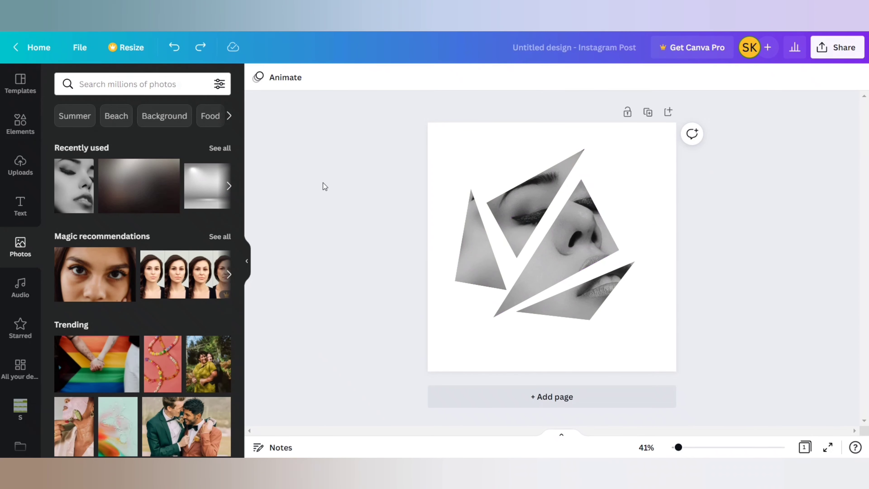
Add a single-cell grid that fills the whole page behind the triangle group.
left_click(21, 124)
scroll(199, 195, "down", 8)
scroll(198, 195, "down", 5)
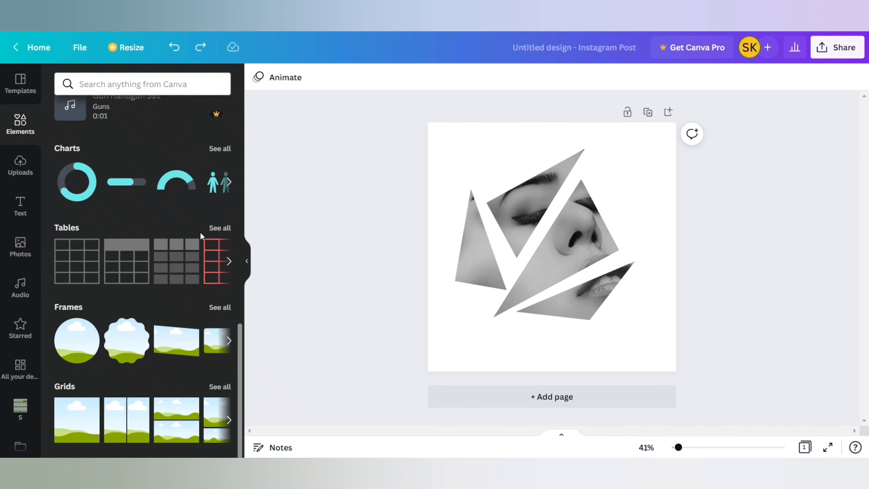
left_click(212, 387)
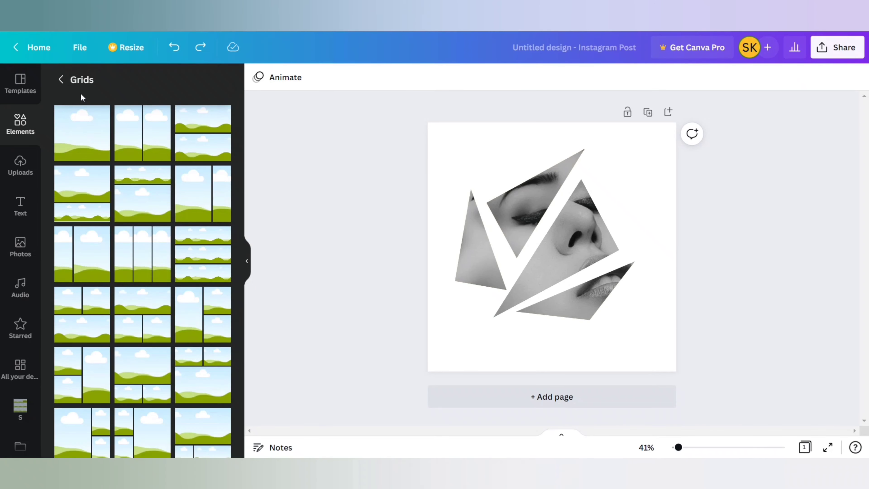
left_click(81, 131)
Search the elements for "black gradient" and fill the background grid with the black studio backdrop photo.
left_click(61, 82)
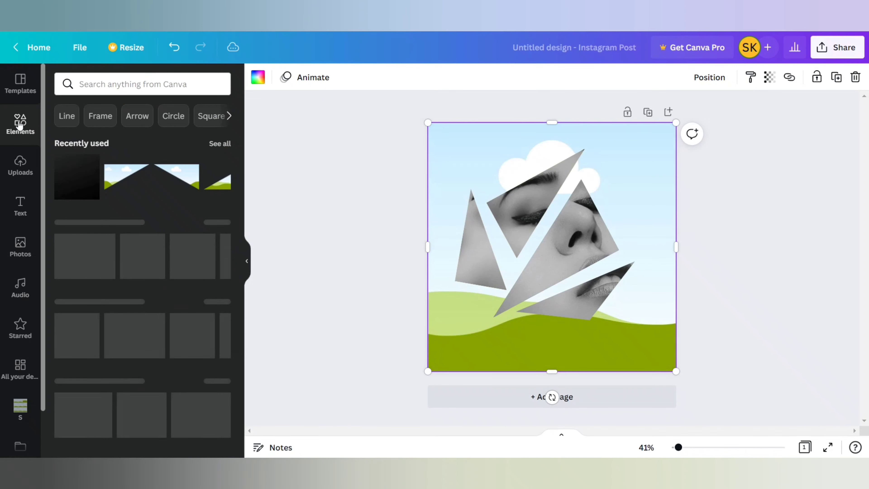
left_click(106, 83)
type("black ")
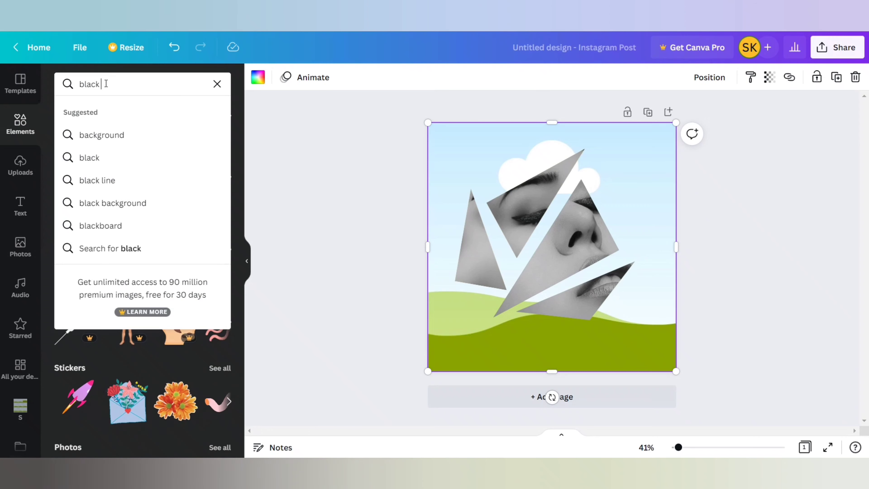
type("gradient")
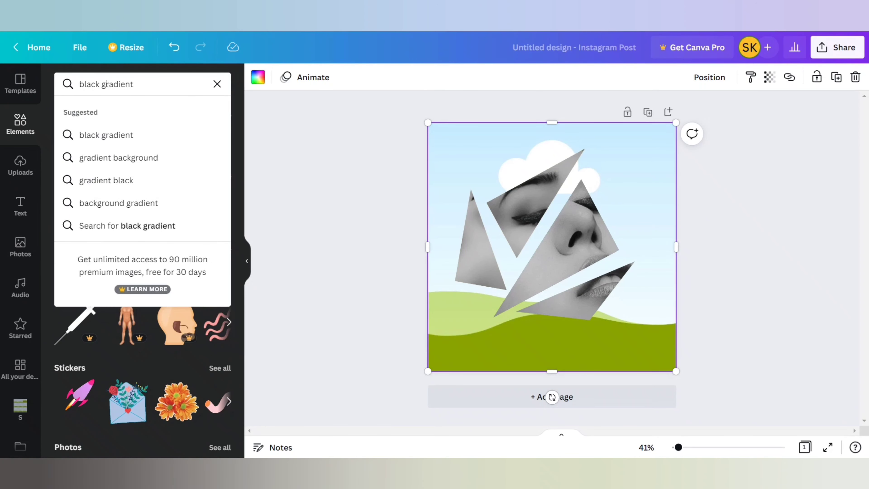
left_click(138, 137)
left_click(191, 255)
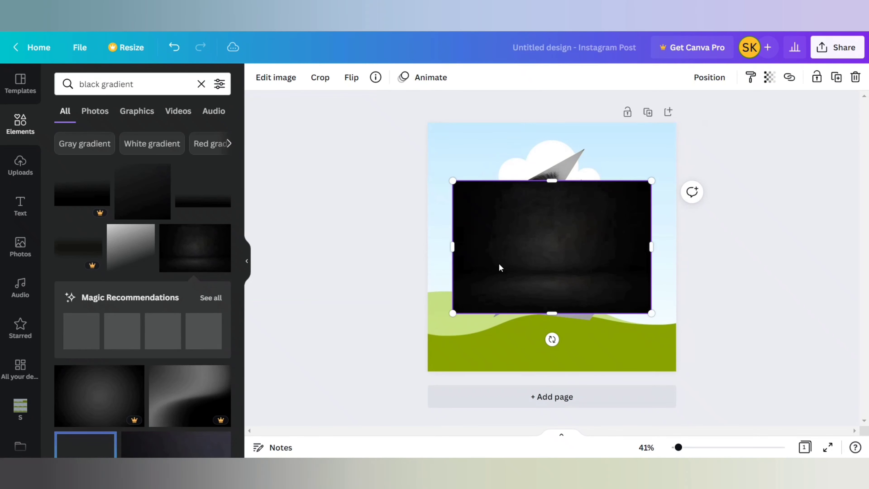
left_click_drag(498, 265, 540, 370)
Replace the background image with the blurred grey-brown gradient and reposition it inside the grid.
scroll(205, 213, "down", 10)
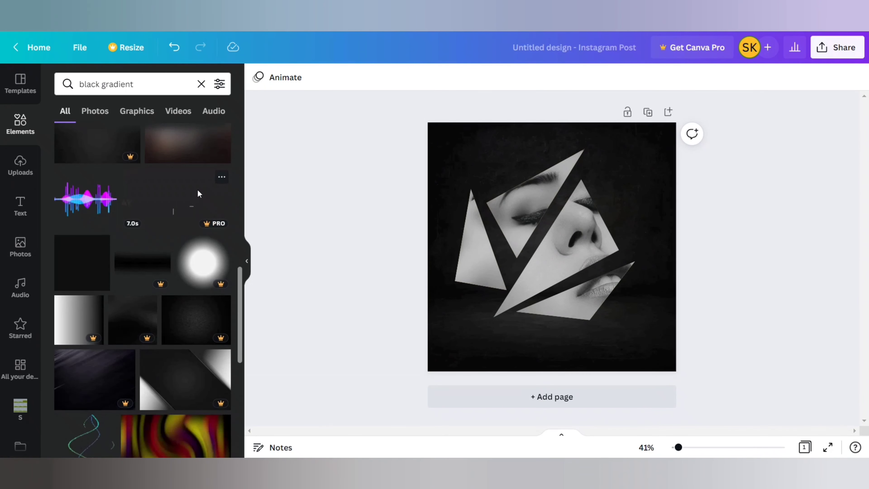
scroll(197, 193, "up", 5)
left_click_drag(196, 252, 586, 350)
double_click(440, 150)
left_click_drag(440, 150, 535, 160)
left_click(386, 176)
left_click(726, 253)
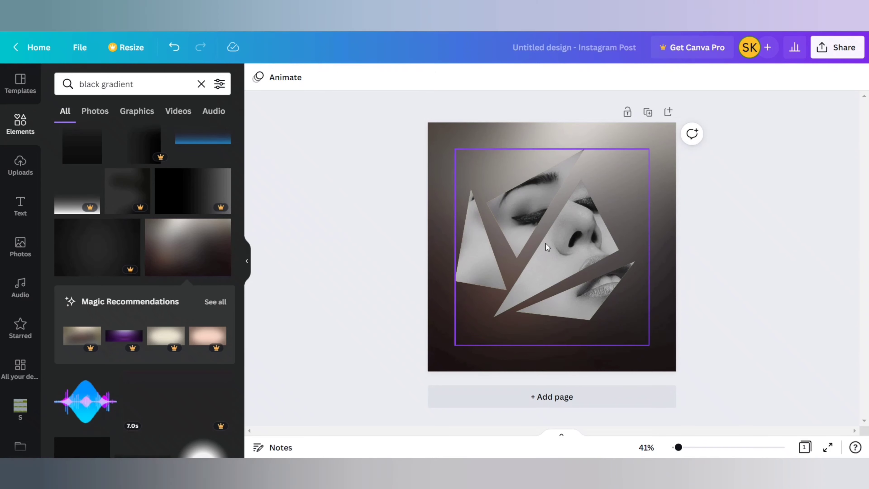
Scale down the grouped triangle collage slightly and move it back toward the centre of the page.
left_click(546, 244)
left_click_drag(647, 150, 629, 168)
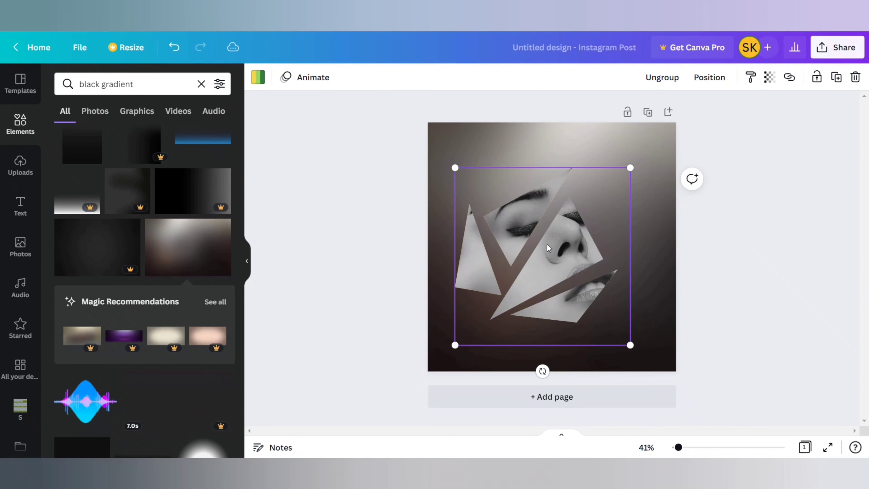
left_click_drag(547, 244, 556, 235)
left_click(766, 220)
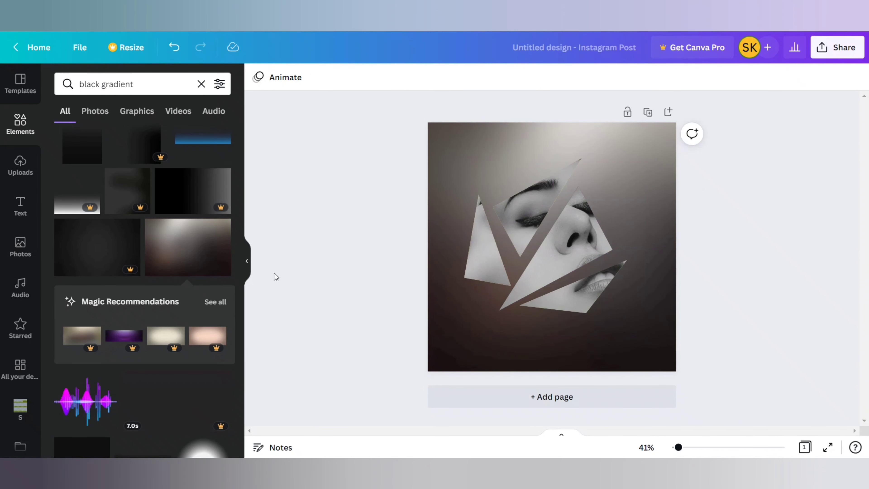
Hide the elements library and set the page zoom to 50% to examine the collage.
left_click(246, 261)
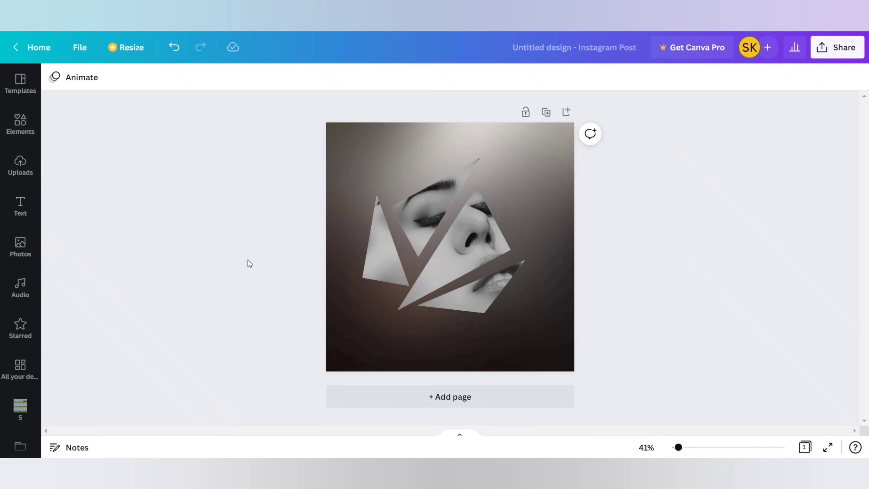
left_click(644, 449)
scroll(643, 346, "up", 1)
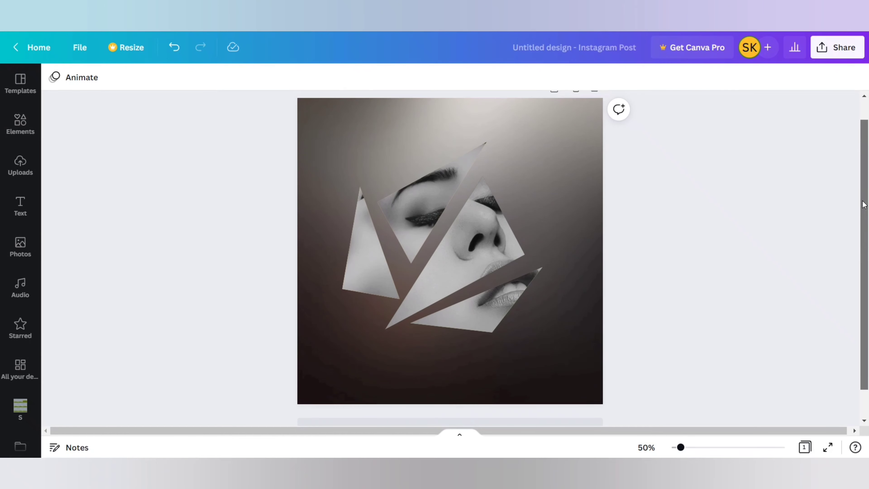